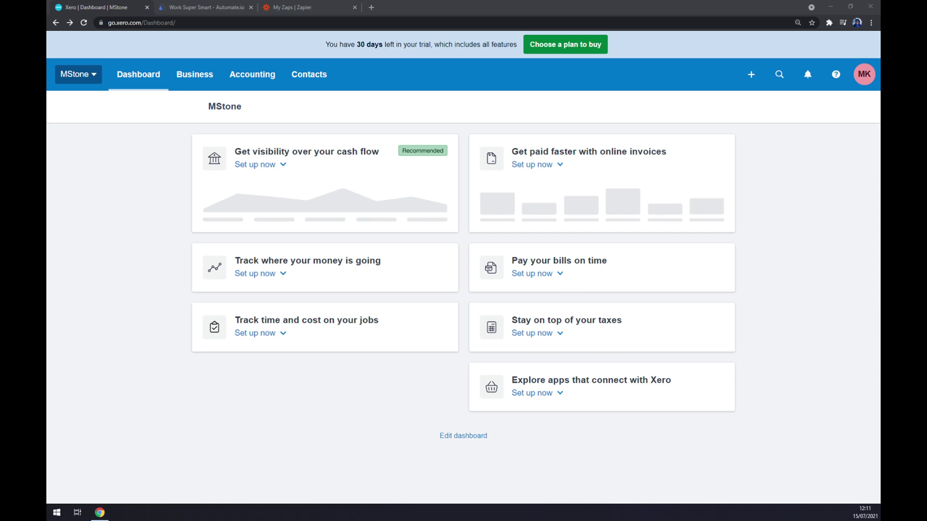
Step: Go to the zaps list and start a new zap
click(331, 6)
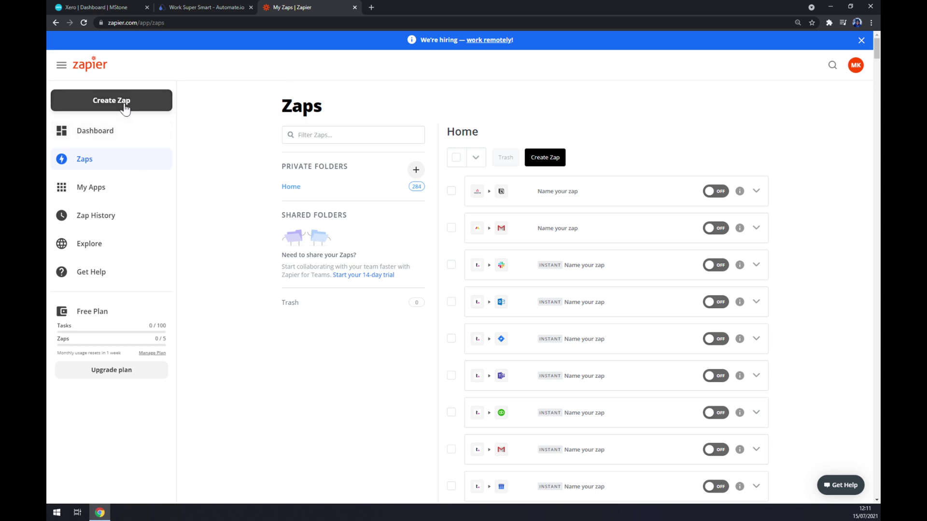
click(147, 112)
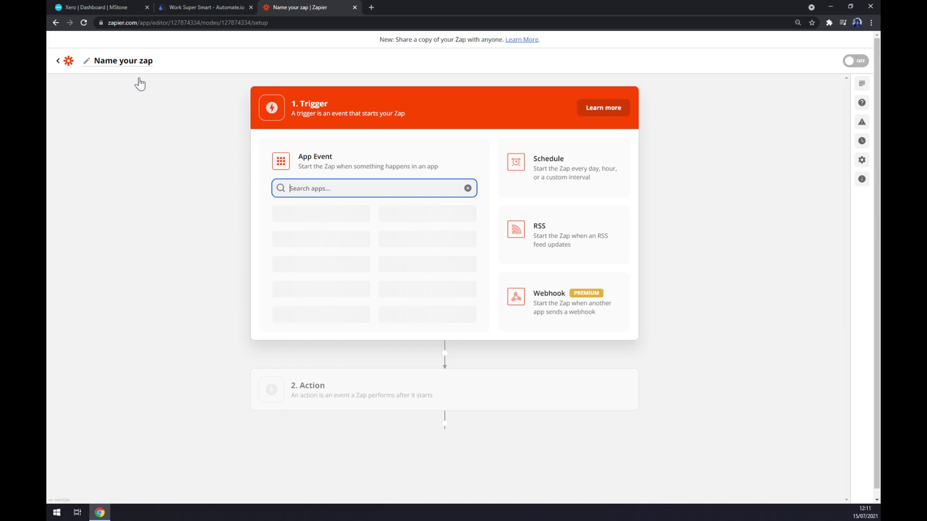
Step: Rename the untitled zap to 'xero to slack'
click(127, 66)
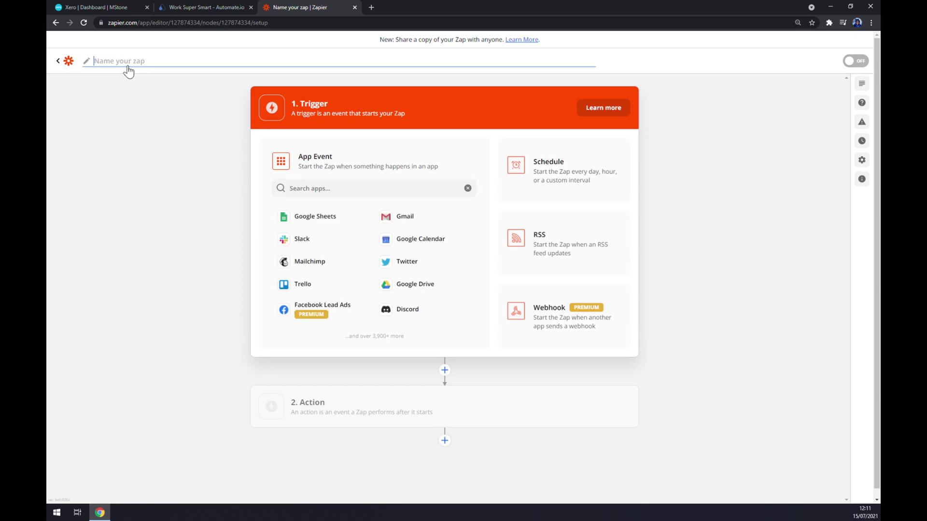
text(xero)
text( to)
text(slack)
key(Return)
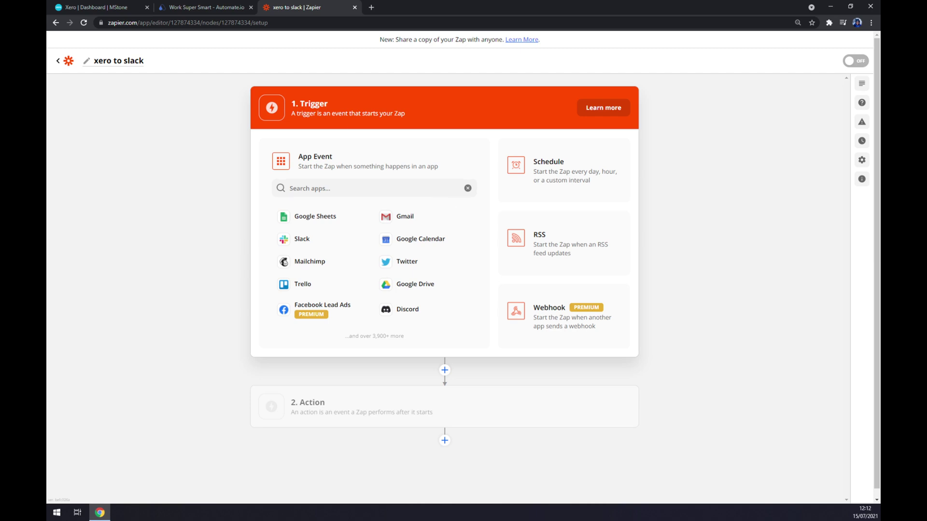
Step: Set the trigger to Xero's New Bill event
click(290, 188)
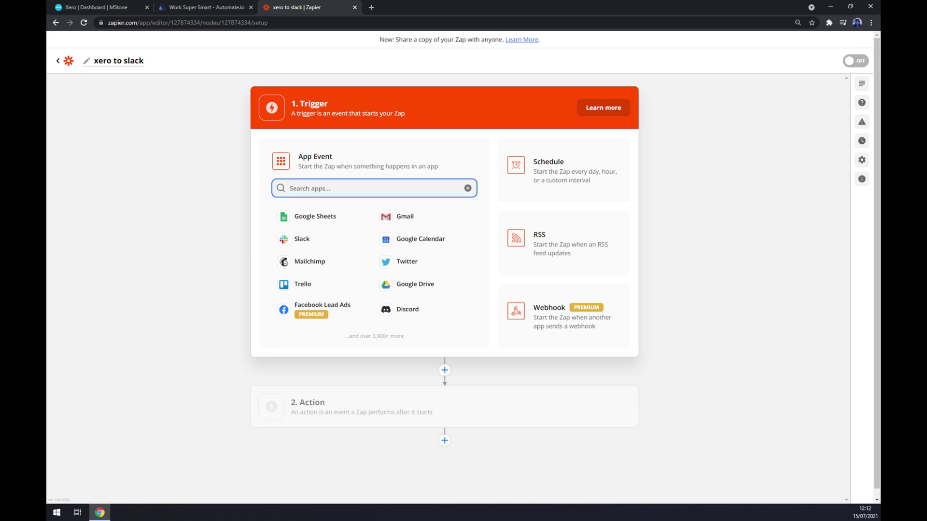
text(x)
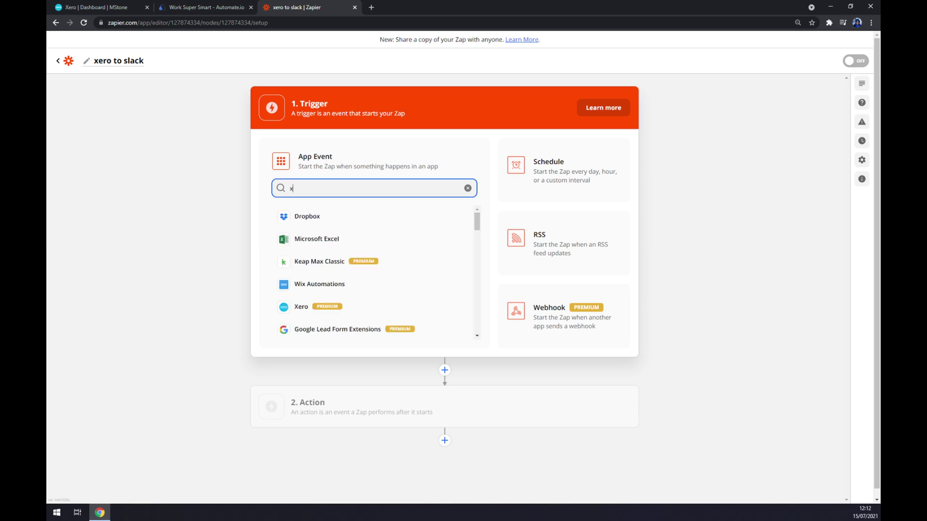
text(ero)
click(304, 217)
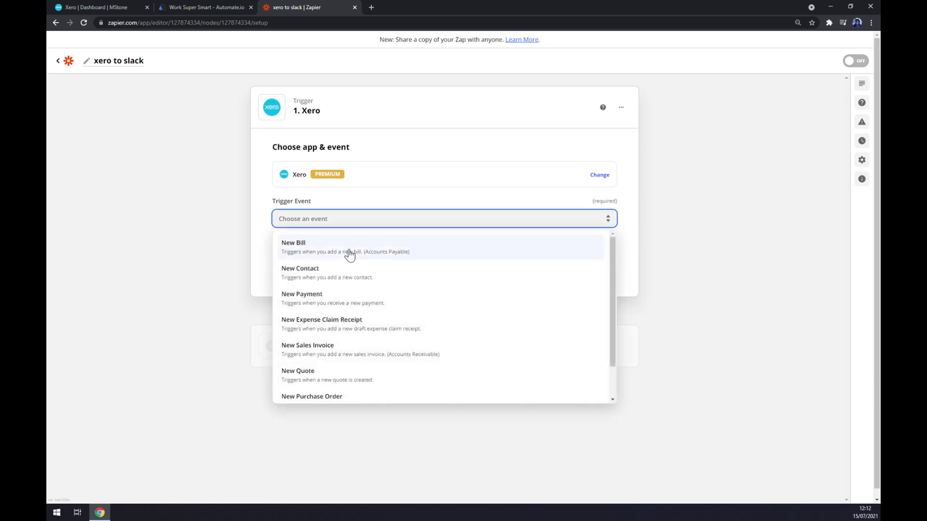
scroll(342, 361, down, 2)
scroll(342, 361, up, 2)
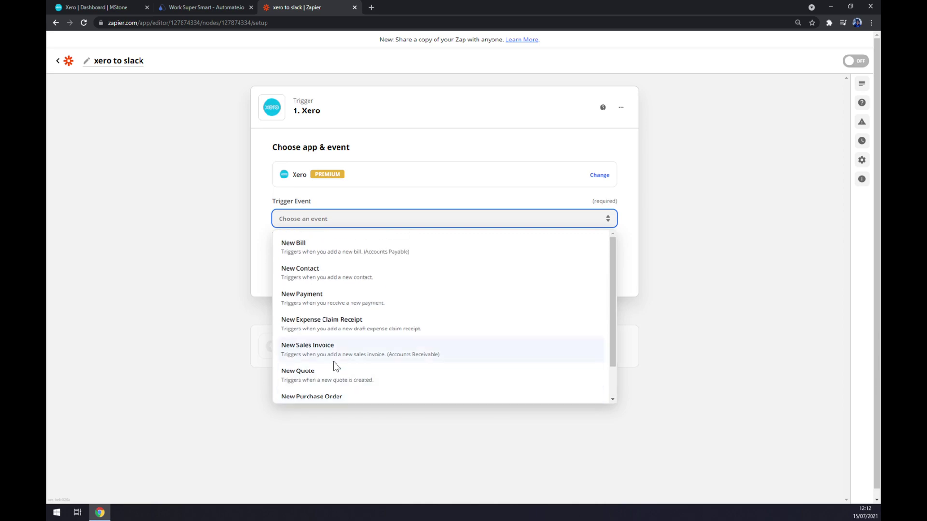
click(317, 256)
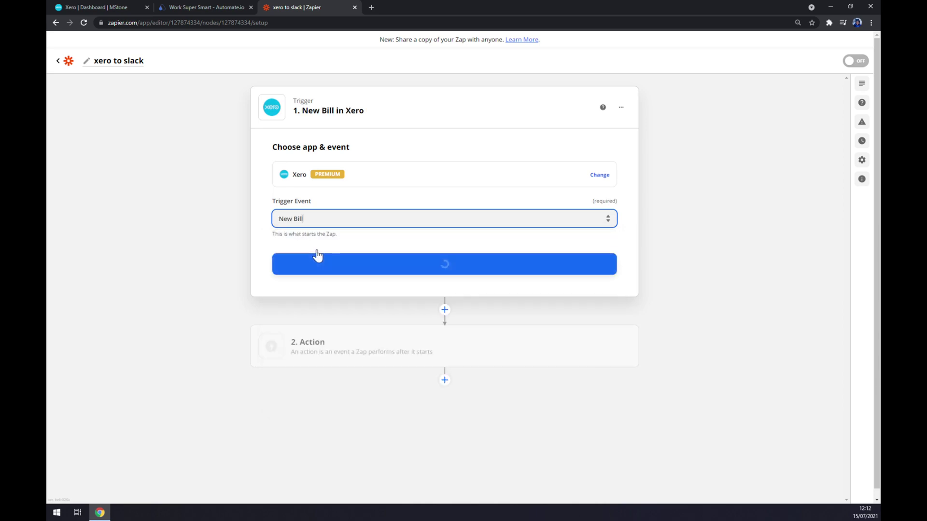
click(339, 267)
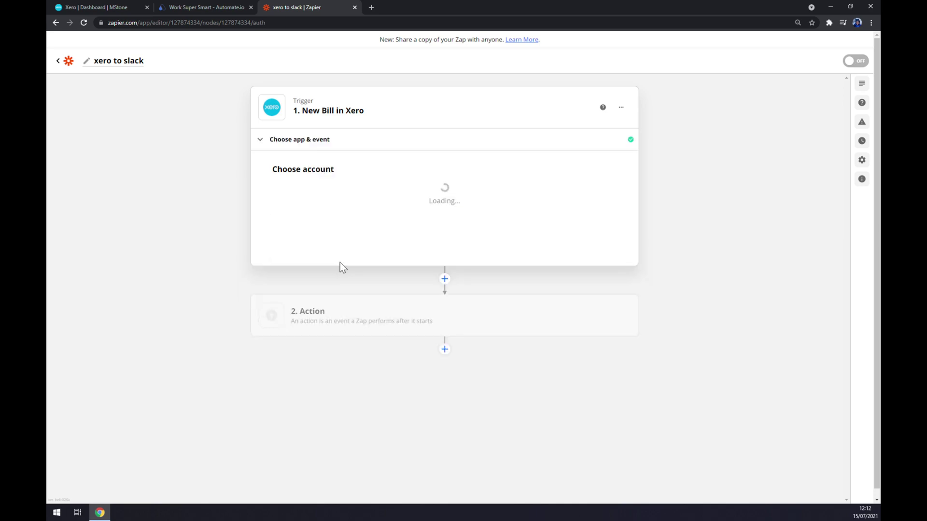
Step: Connect the Xero account and choose the MStone organization
click(313, 206)
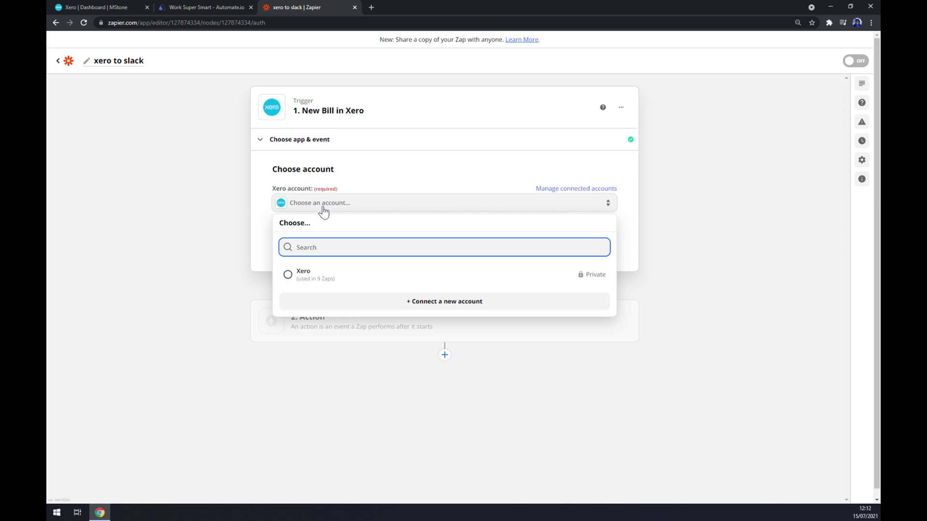
click(335, 285)
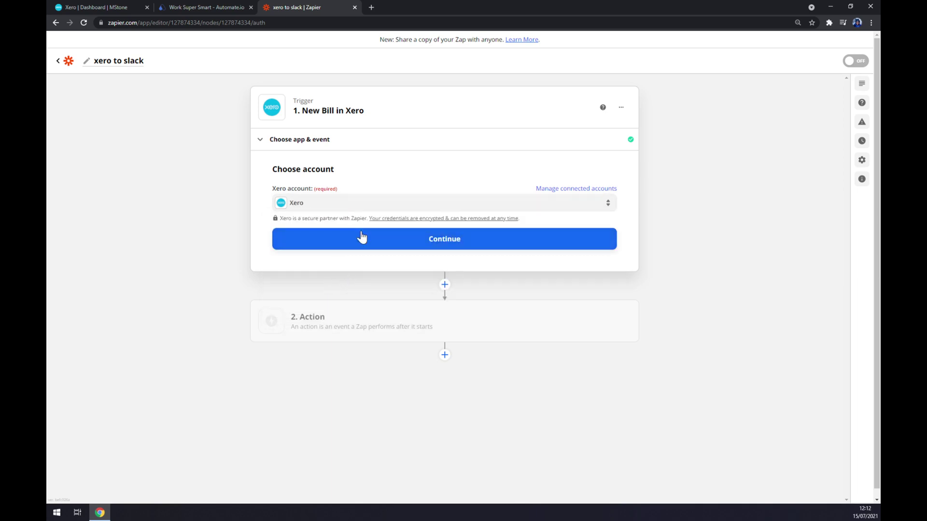
click(375, 241)
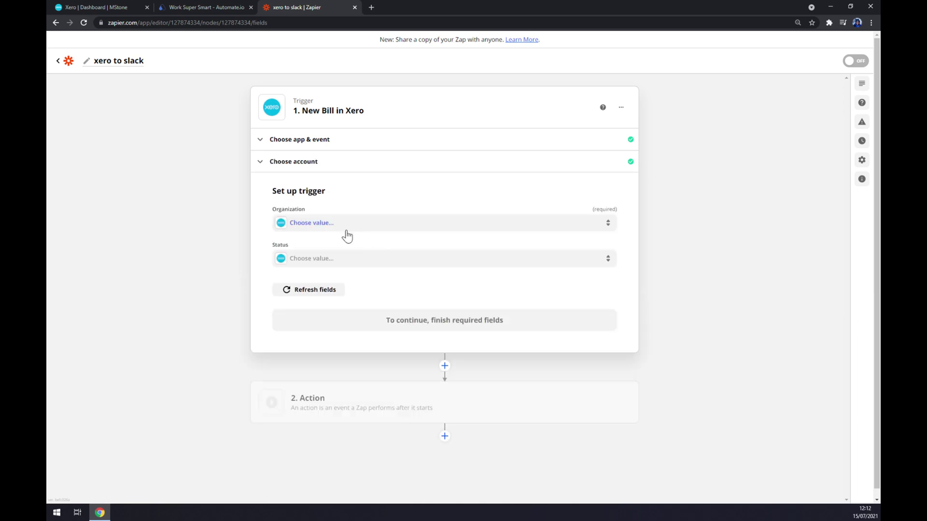
click(335, 227)
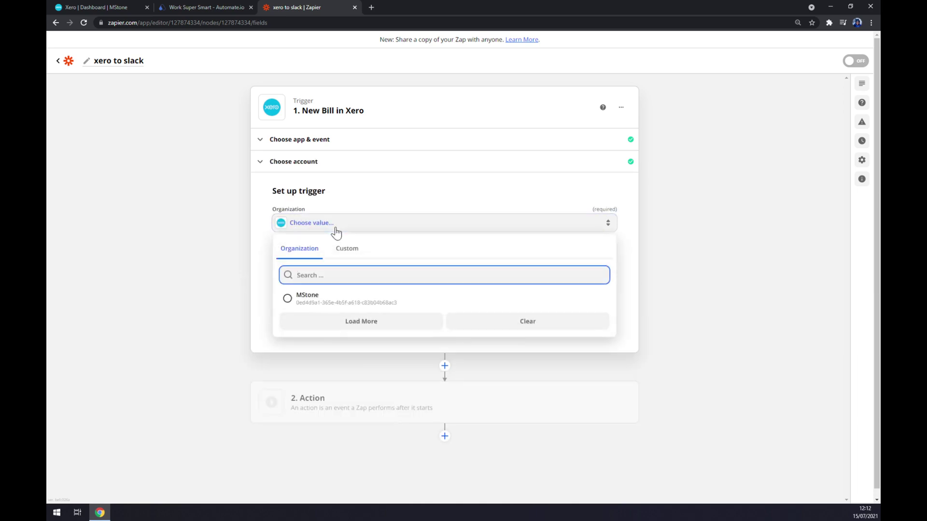
click(327, 300)
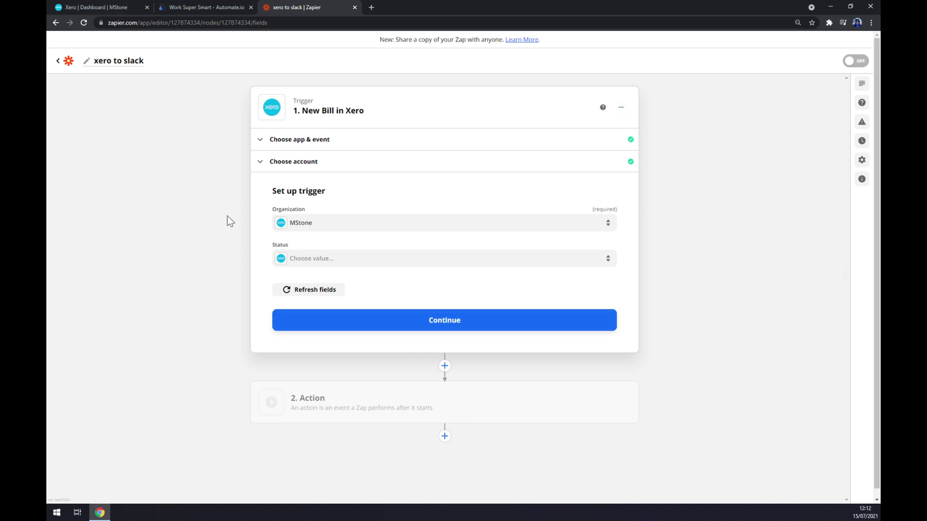
click(116, 6)
Step: Open Xero's Add a new organisation form from the MStone menu, then return to Zapier
click(92, 77)
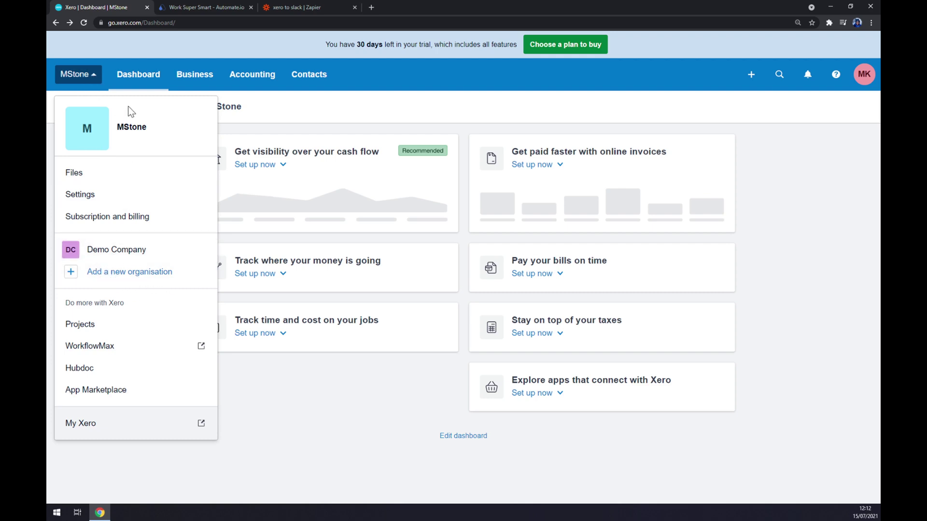
click(102, 276)
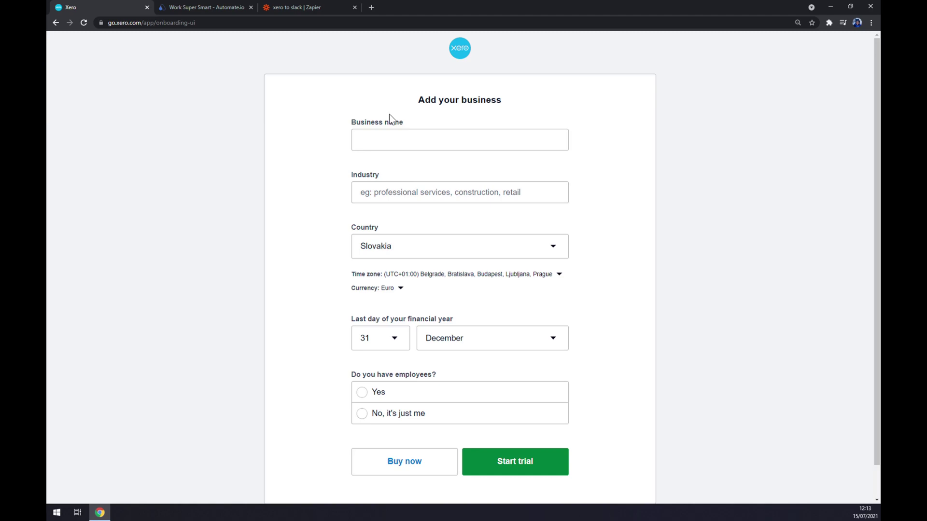
scroll(419, 261, down, 1)
scroll(425, 273, up, 1)
click(293, 8)
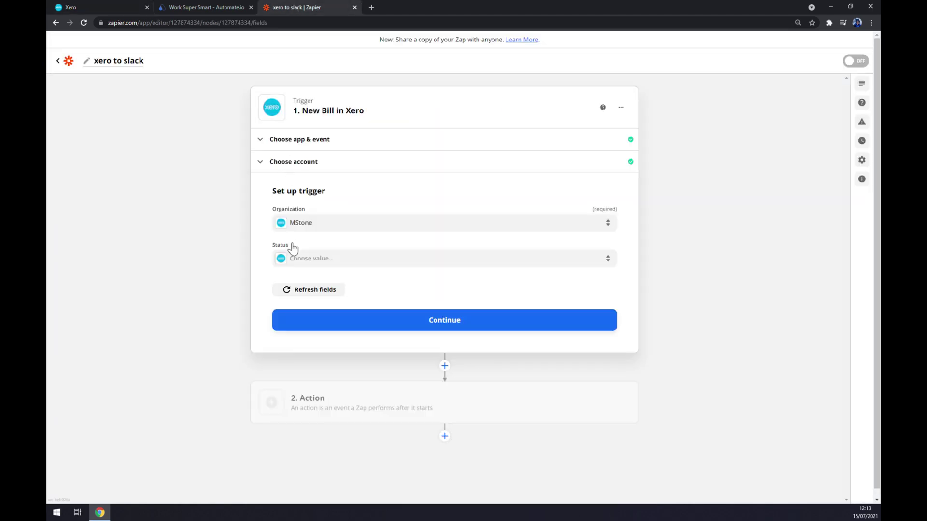
Step: Set the New Bill trigger's status to All and confirm the trigger
click(325, 263)
click(340, 340)
click(458, 328)
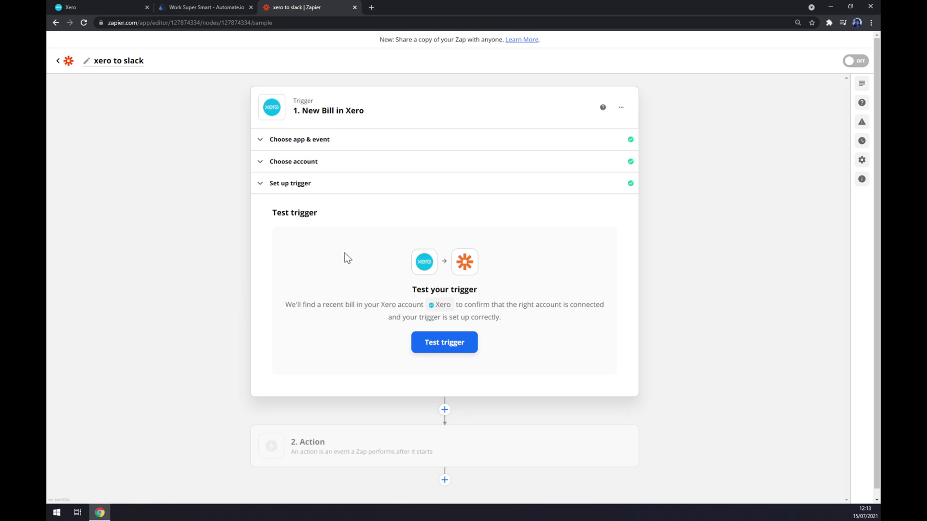
Step: Make Slack the app for the zap's action step
click(418, 447)
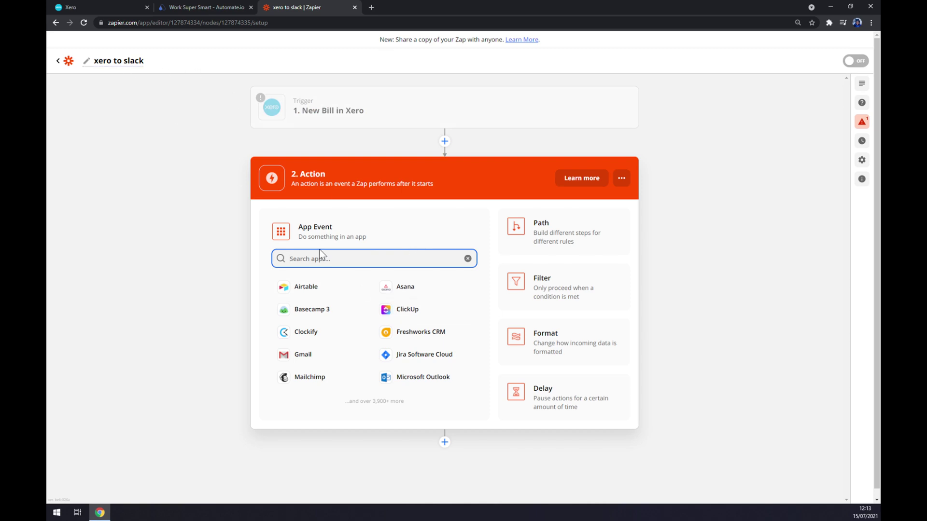
text(slack)
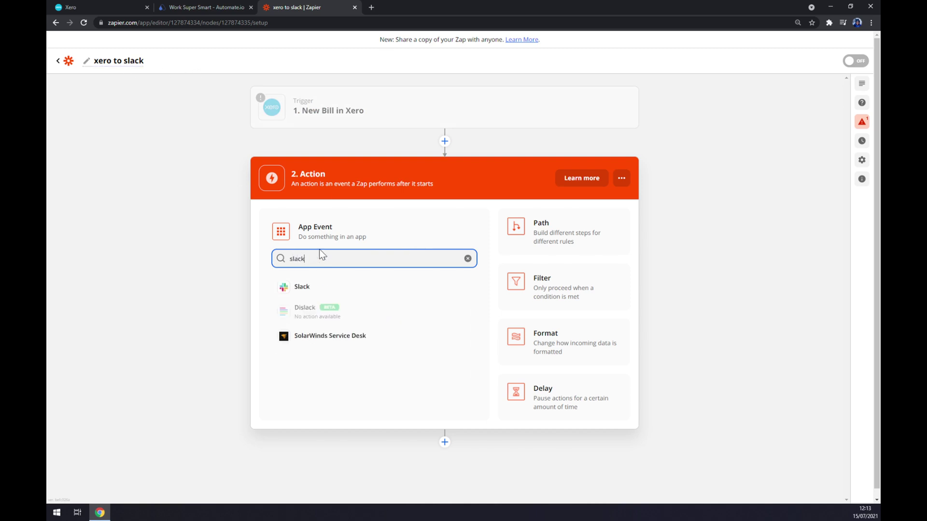
click(316, 286)
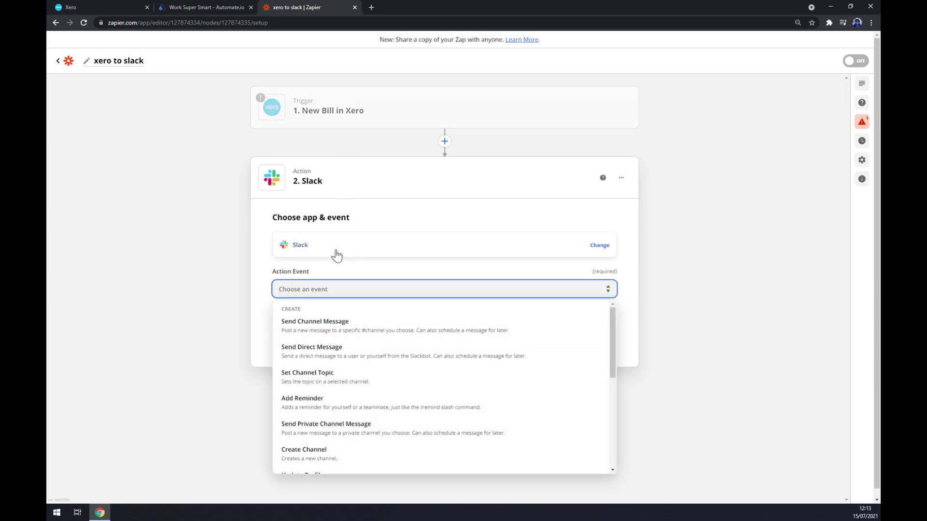
Step: Set the Slack action event to Send Channel Message, leaving the Slack account unselected
click(316, 333)
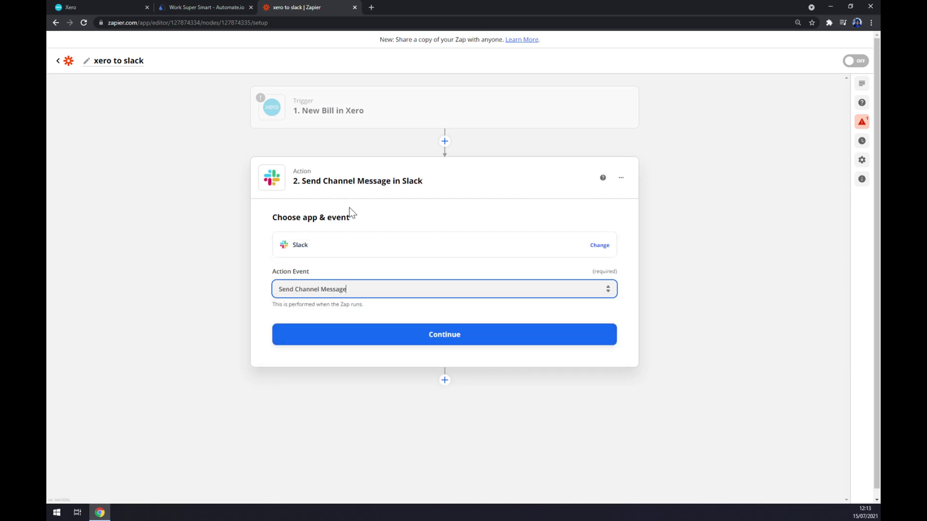
click(384, 344)
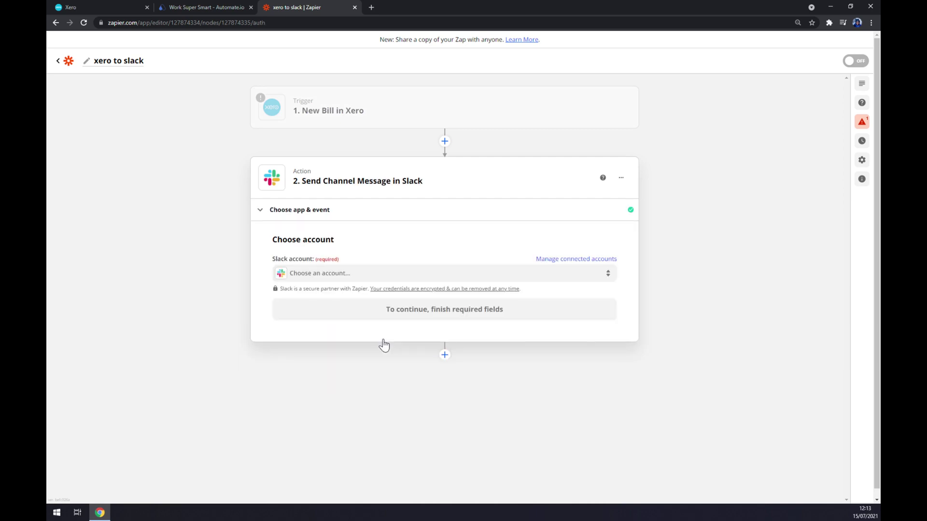
click(315, 274)
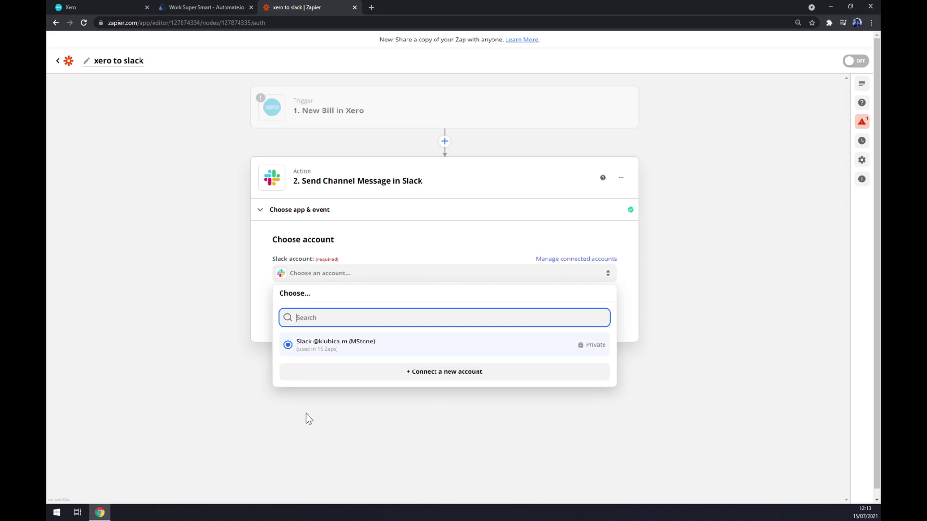
click(263, 337)
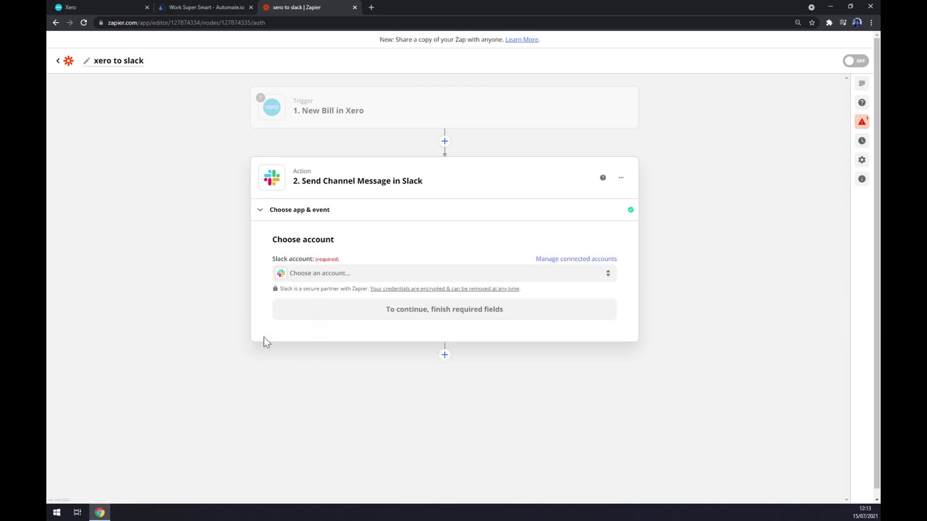
click(307, 273)
click(248, 256)
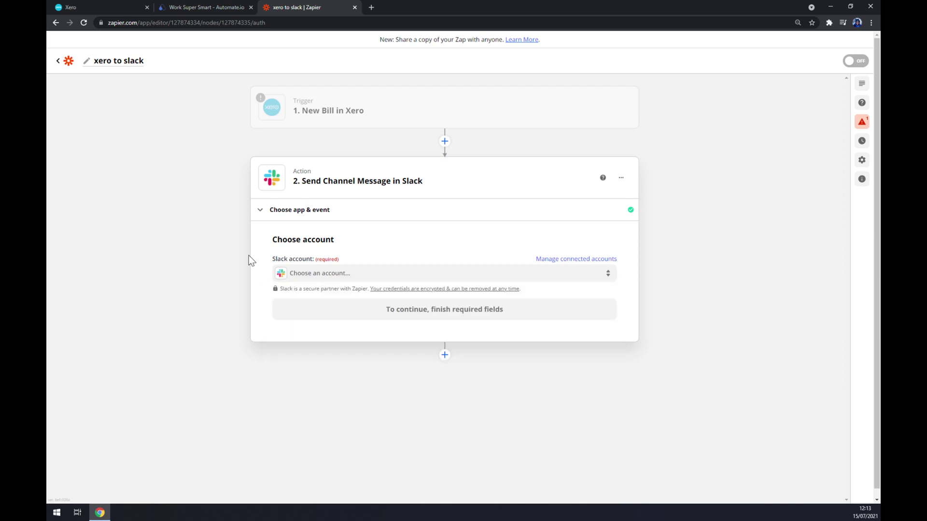